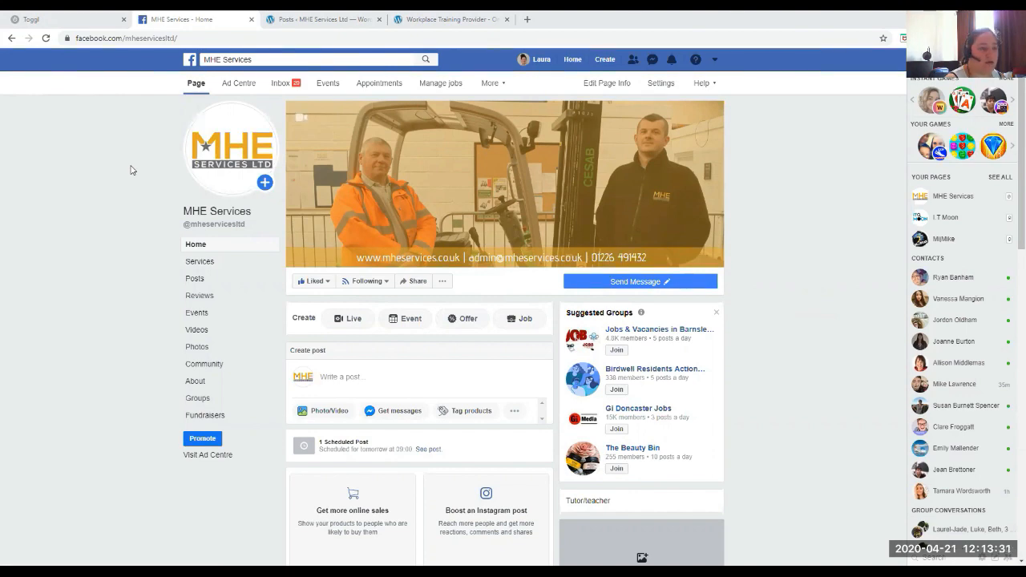
Open the Messenger chat window on the MHE Services website homepage to view it, and close it again
{"action": "left_click", "coordinate": [452, 19]}
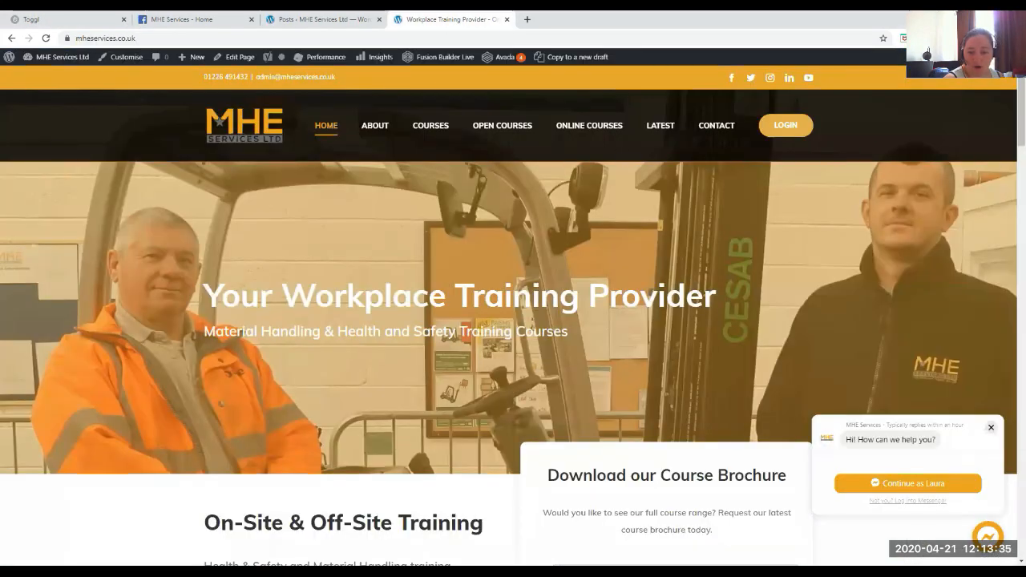
{"action": "left_click", "coordinate": [992, 534]}
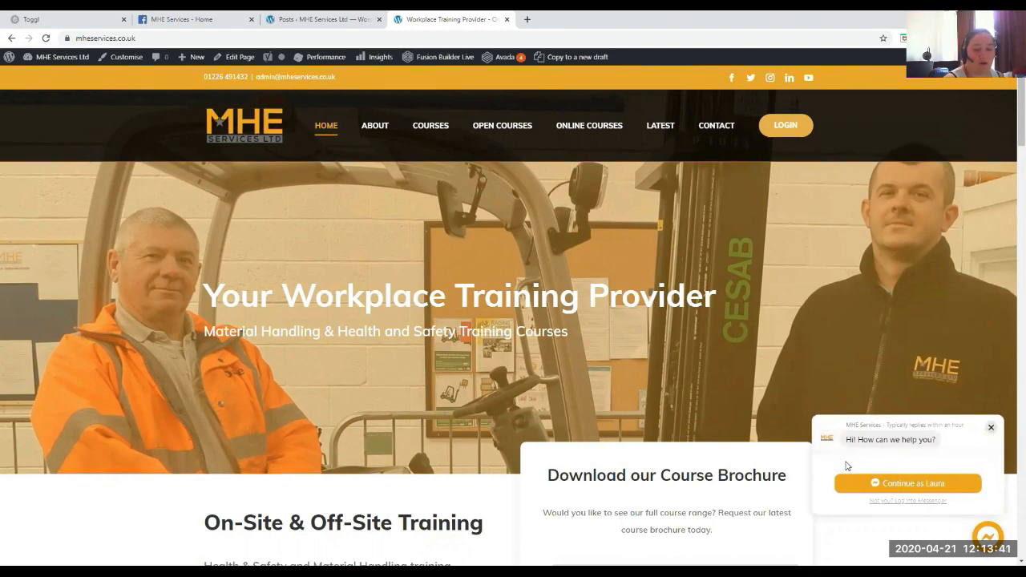
{"action": "left_click", "coordinate": [892, 484]}
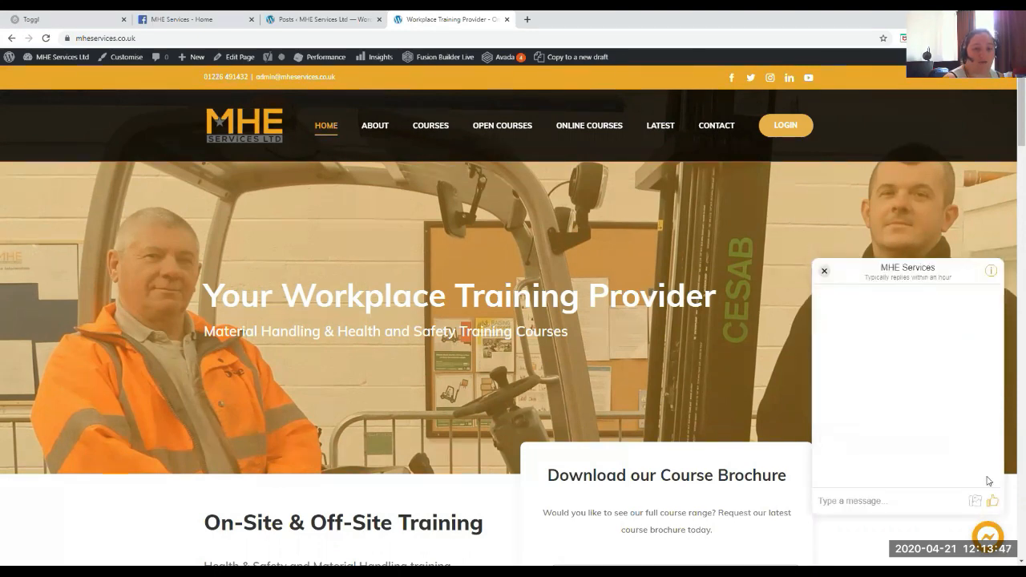
{"action": "left_click", "coordinate": [823, 273]}
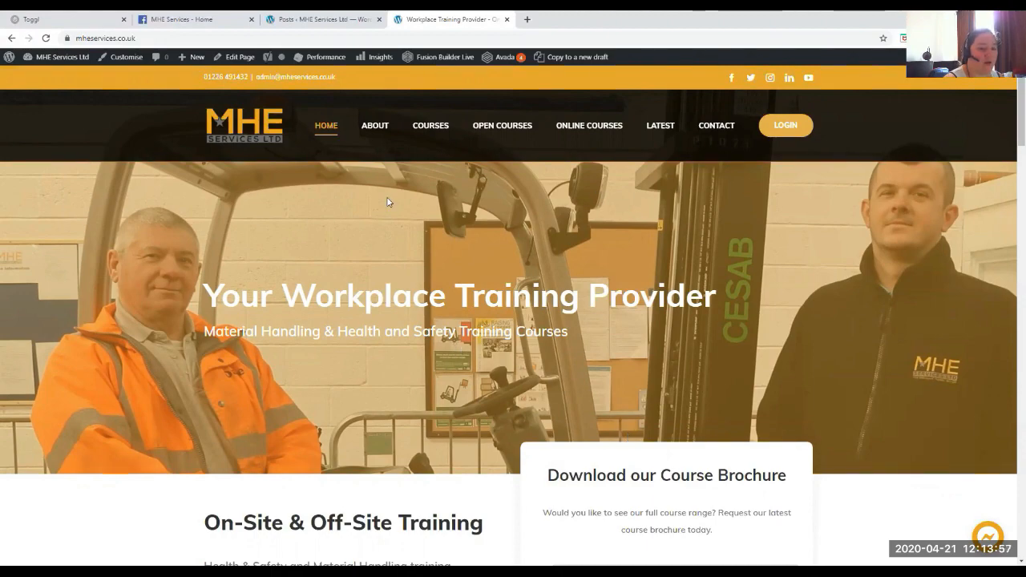
Open the MHE Services Facebook page's Messaging settings and start the setup for adding Messenger to the website
{"action": "left_click", "coordinate": [214, 20]}
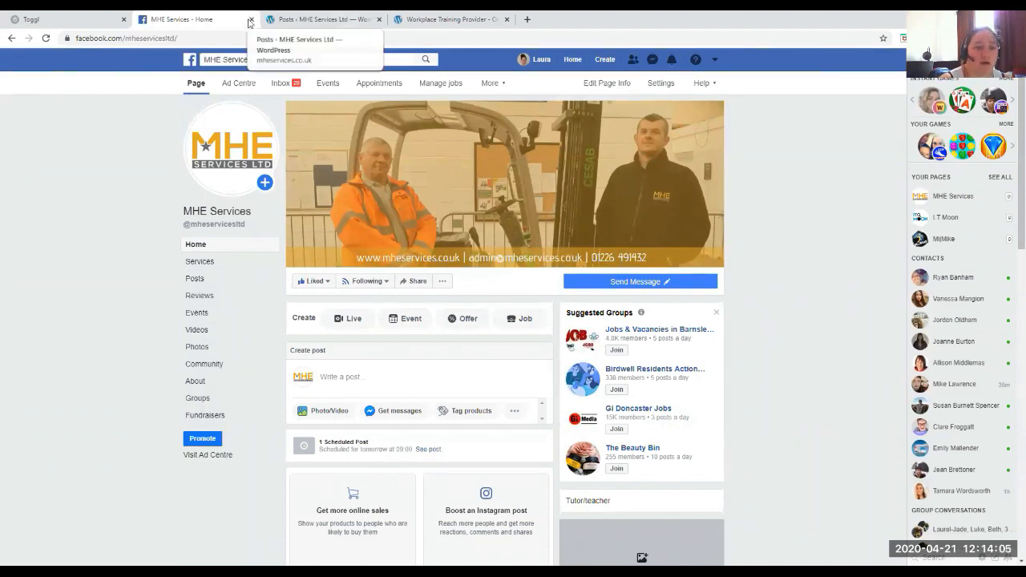
{"action": "left_click", "coordinate": [660, 82]}
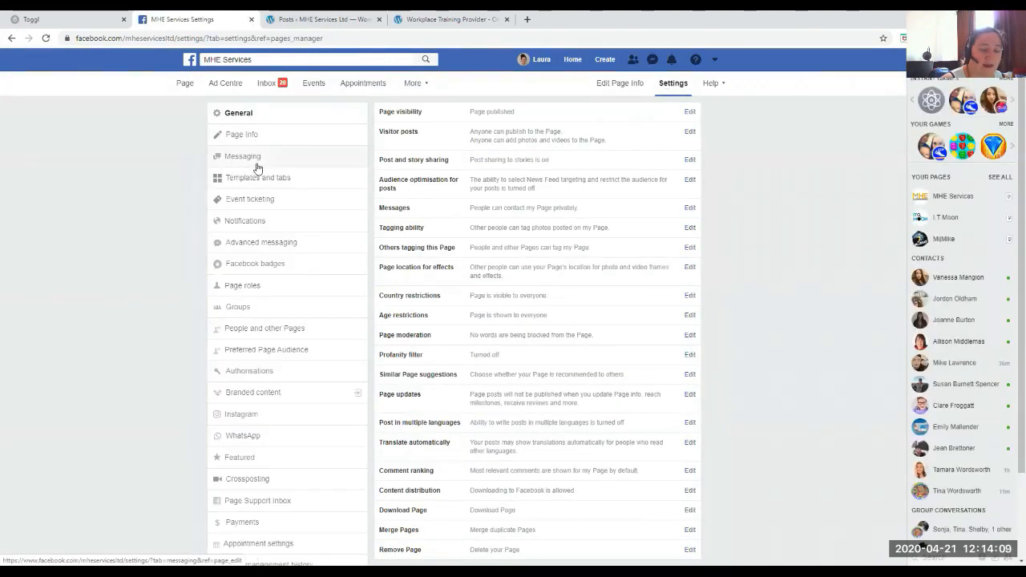
{"action": "left_click", "coordinate": [263, 165]}
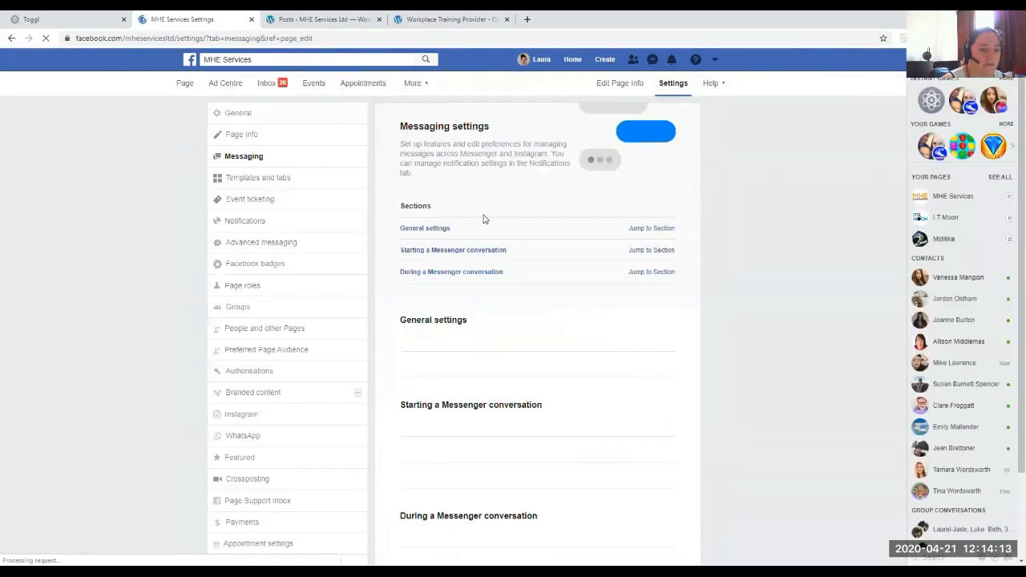
{"action": "scroll", "coordinate": [483, 218], "scroll_direction": "down", "scroll_amount": 4}
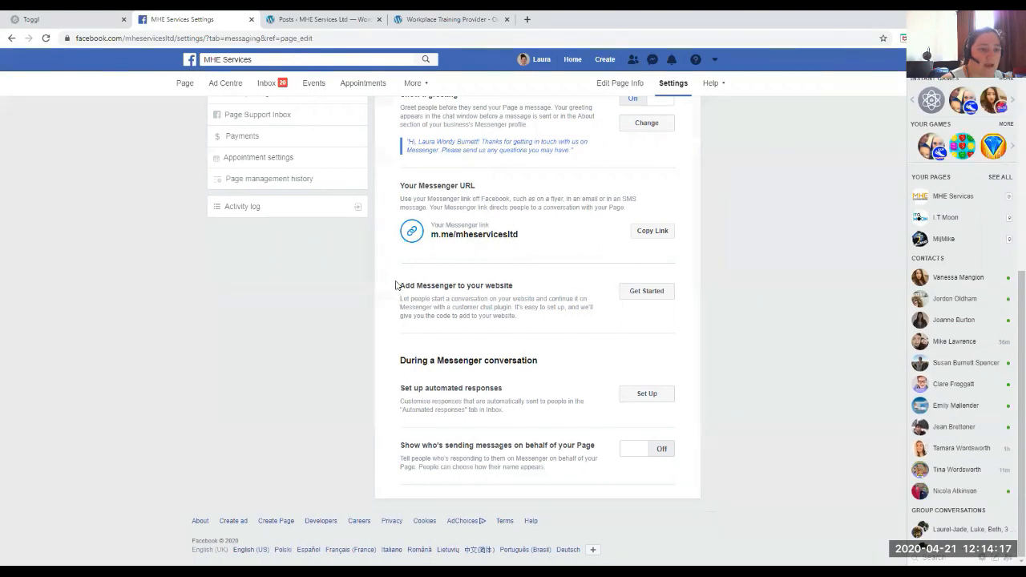
{"action": "left_click_drag", "start_coordinate": [518, 316], "coordinate": [377, 283]}
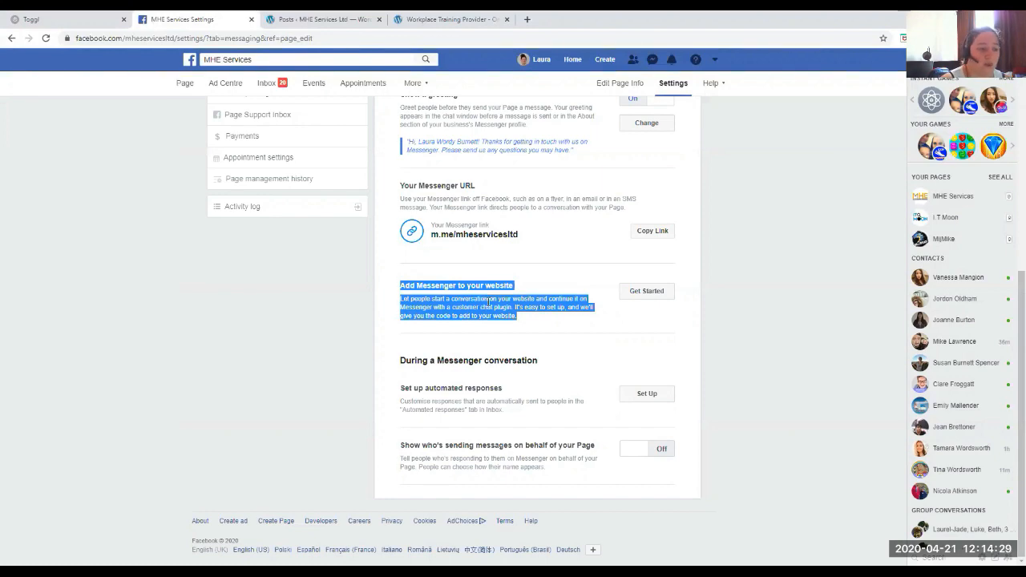
{"action": "left_click", "coordinate": [493, 302]}
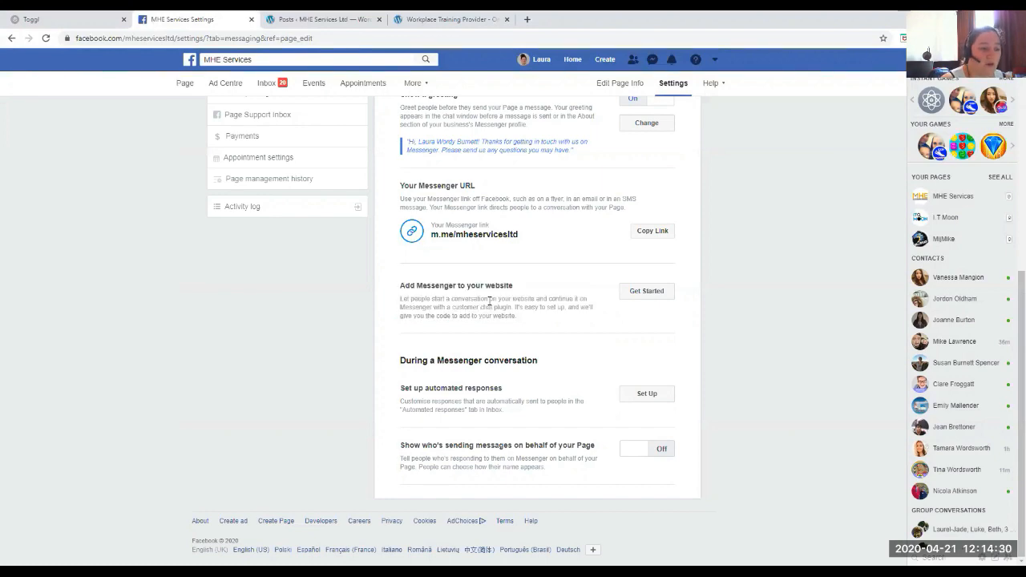
{"action": "left_click", "coordinate": [630, 294]}
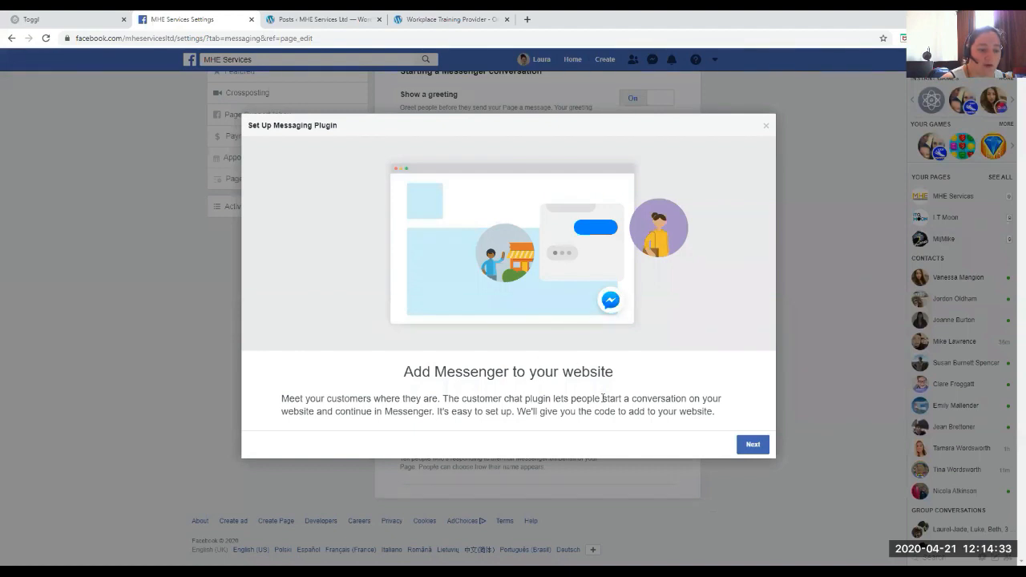
Proceed through the messaging plugin setup to the code snippet, keeping English (US), the existing greeting and the custom colour #e9a524
{"action": "left_click", "coordinate": [742, 442]}
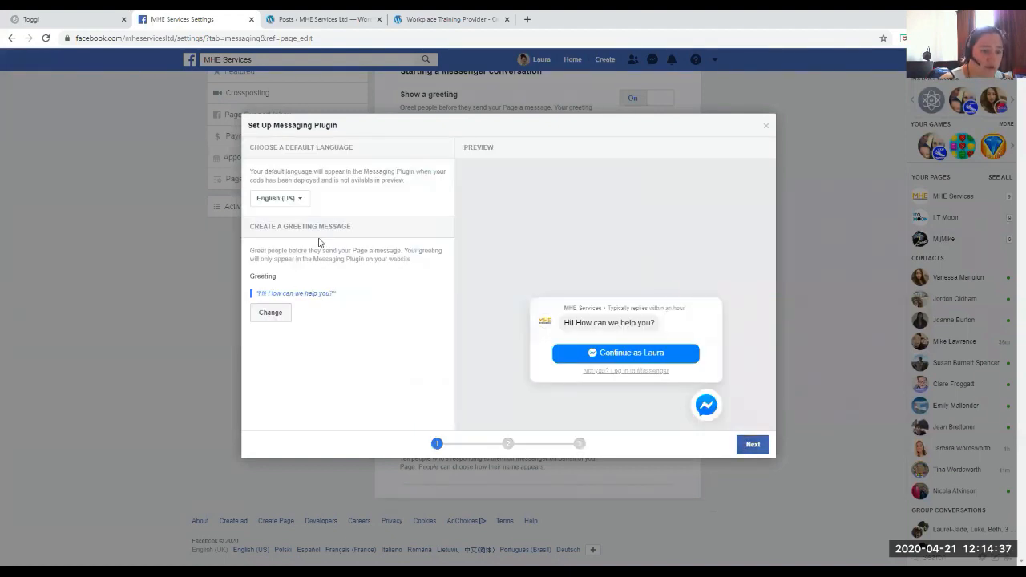
{"action": "left_click", "coordinate": [274, 314]}
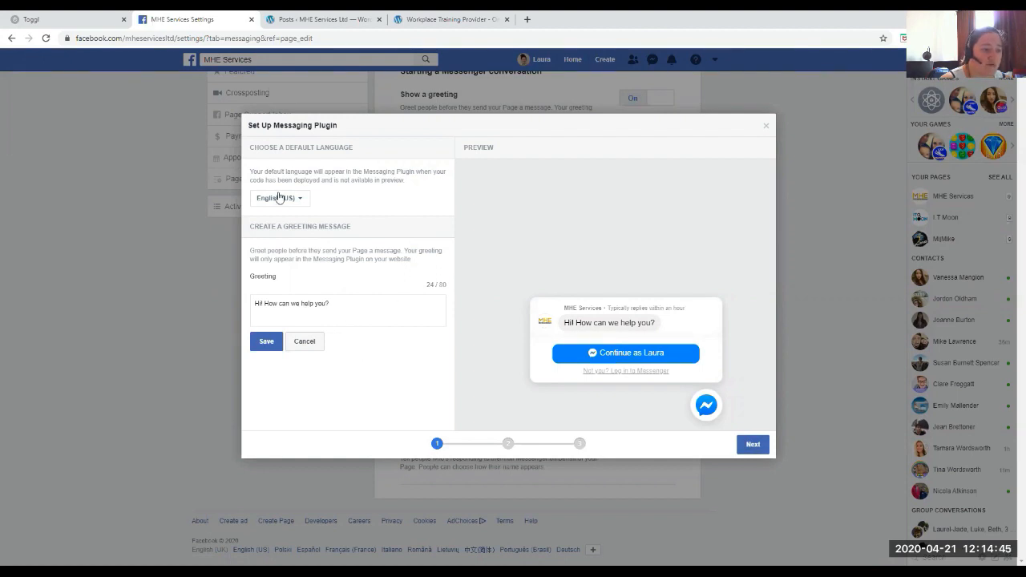
{"action": "left_click", "coordinate": [753, 444]}
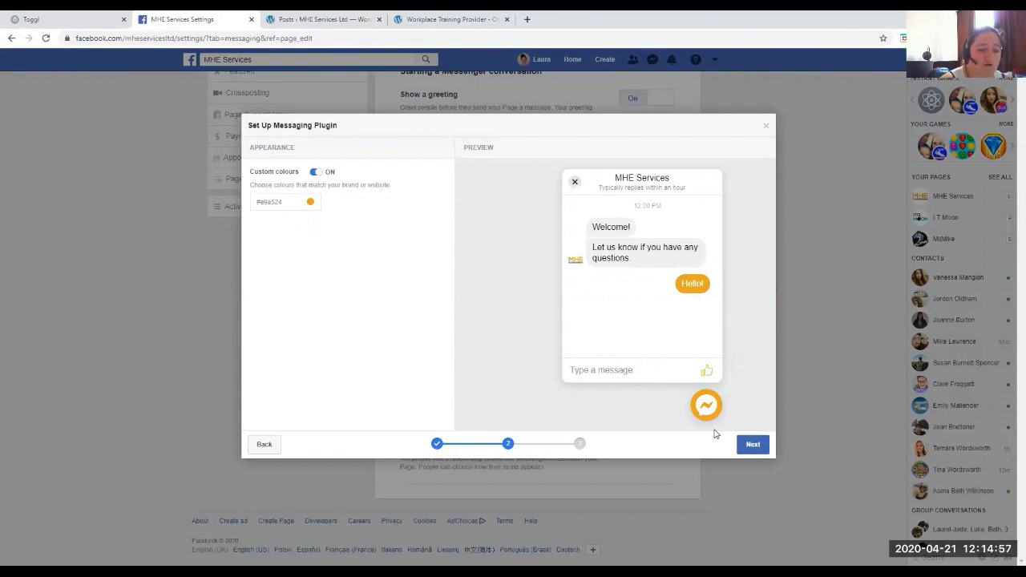
{"action": "left_click", "coordinate": [753, 446]}
{"action": "mouse_move", "coordinate": [629, 355]}
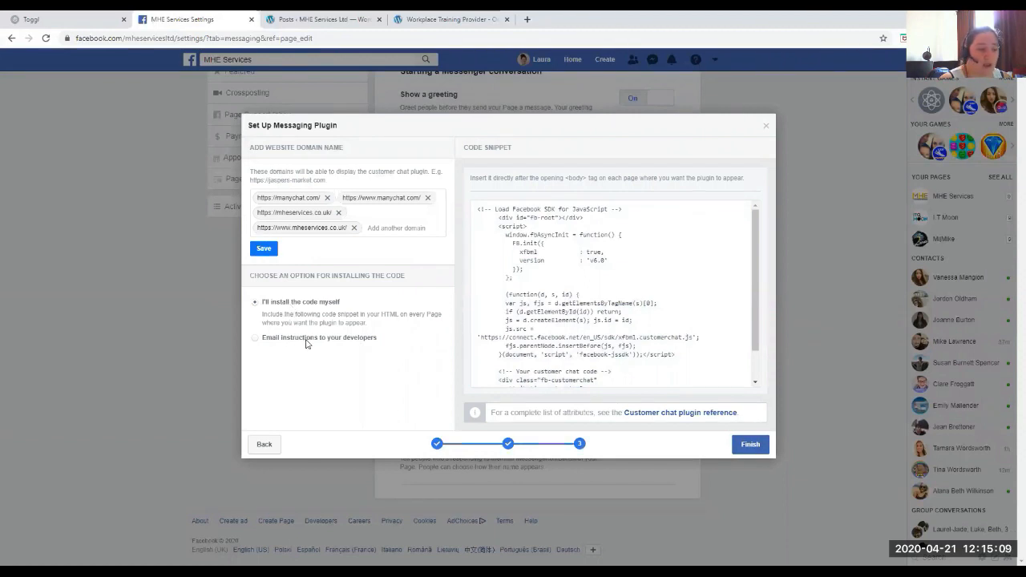
Preview the option of emailing the installation instructions to developers and read through the email text
{"action": "left_click", "coordinate": [306, 341]}
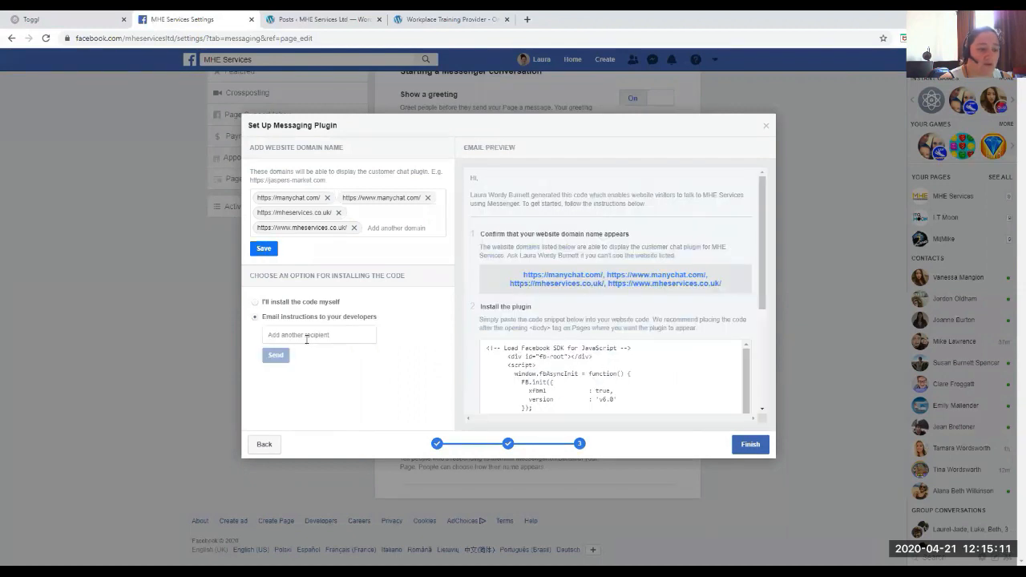
{"action": "left_click", "coordinate": [575, 367]}
{"action": "scroll", "coordinate": [570, 359], "scroll_direction": "down", "scroll_amount": 1}
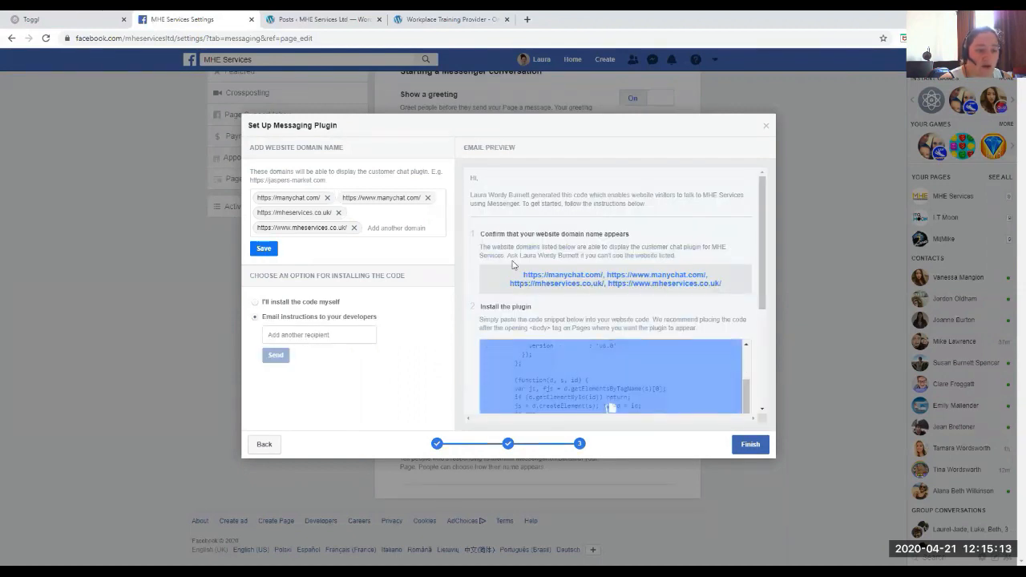
{"action": "left_click", "coordinate": [512, 232]}
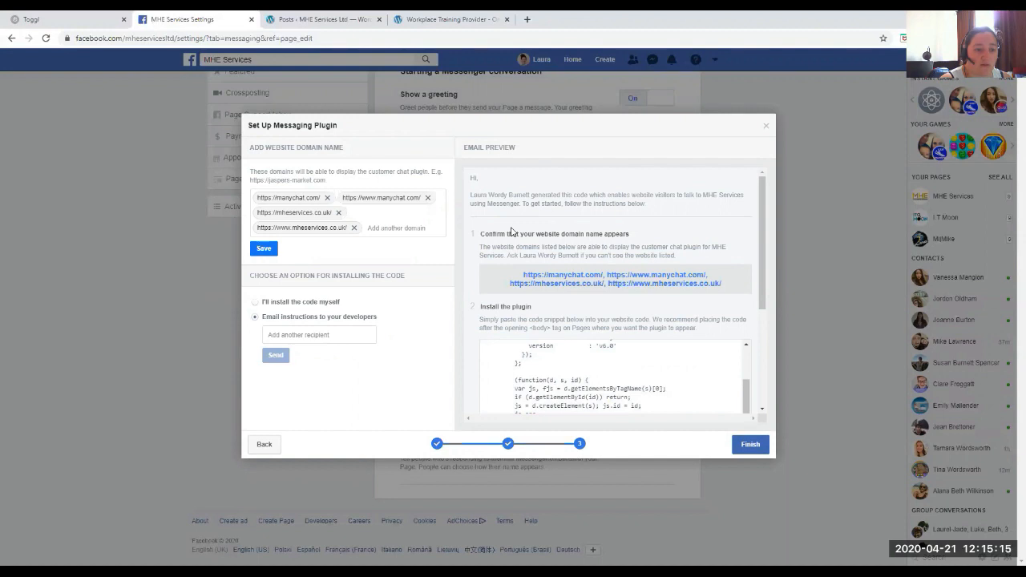
{"action": "scroll", "coordinate": [511, 231], "scroll_direction": "down", "scroll_amount": 3}
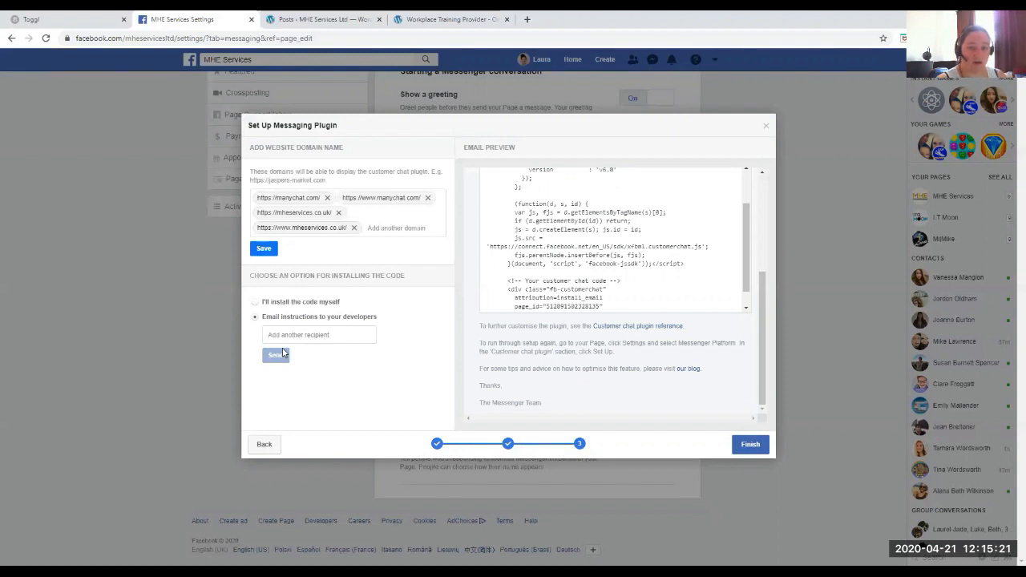
Choose to install the code yourself, review the website domain section and copy the chat plugin snippet
{"action": "left_click", "coordinate": [255, 303]}
{"action": "mouse_move", "coordinate": [543, 327]}
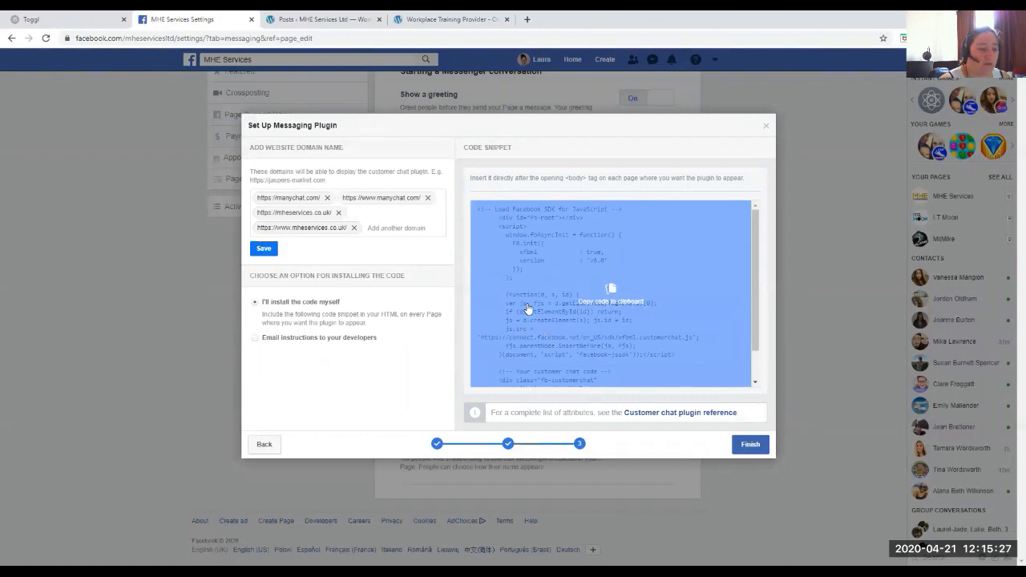
{"action": "mouse_move", "coordinate": [335, 184]}
{"action": "left_mouse_down"}
{"action": "mouse_move", "coordinate": [272, 174]}
{"action": "mouse_move", "coordinate": [317, 176]}
{"action": "left_mouse_up"}
{"action": "left_click", "coordinate": [330, 182]}
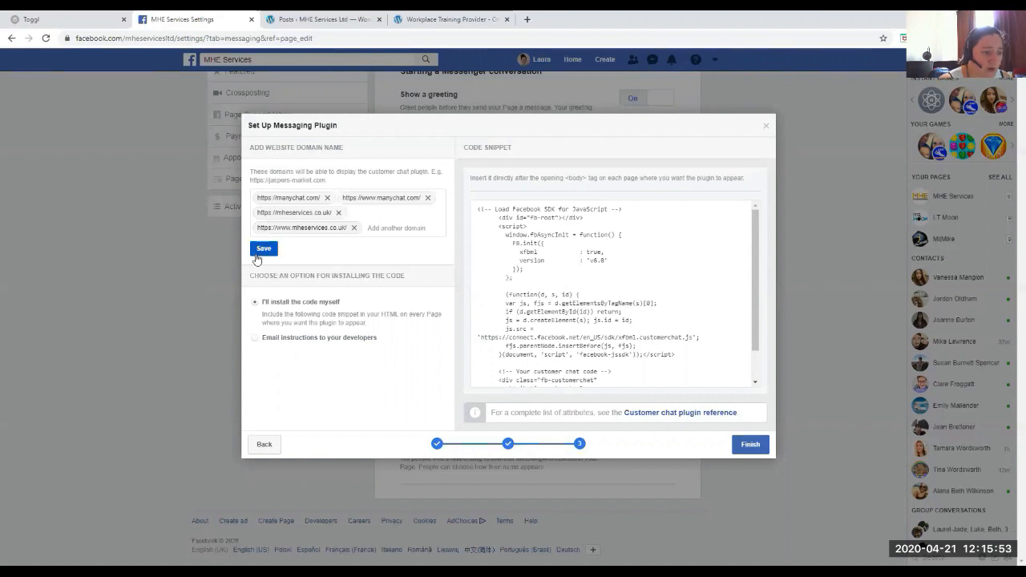
{"action": "left_click", "coordinate": [587, 324]}
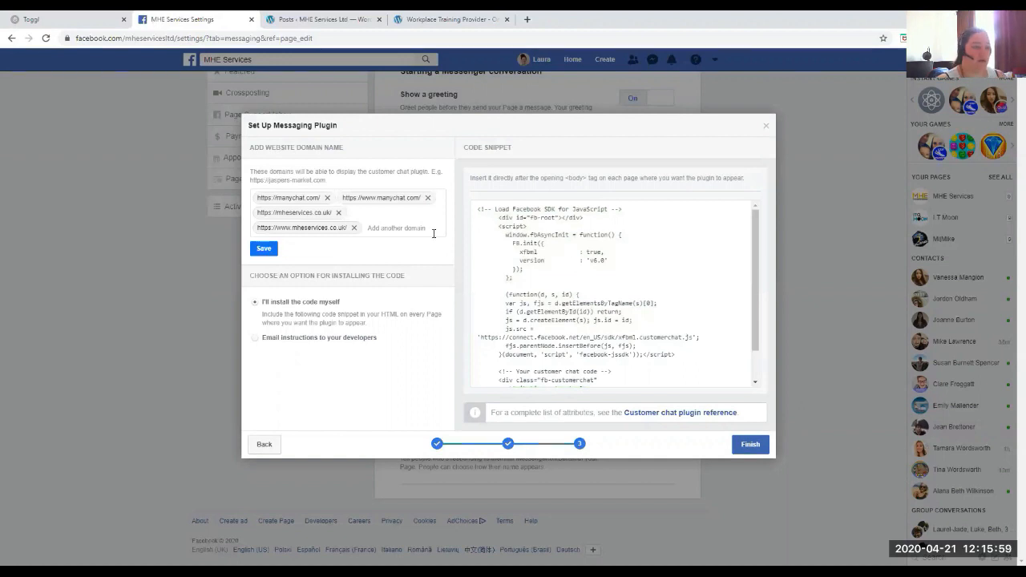
Switch to the WordPress admin and open the Avada theme's footer.php in the Theme Editor
{"action": "left_click", "coordinate": [328, 18]}
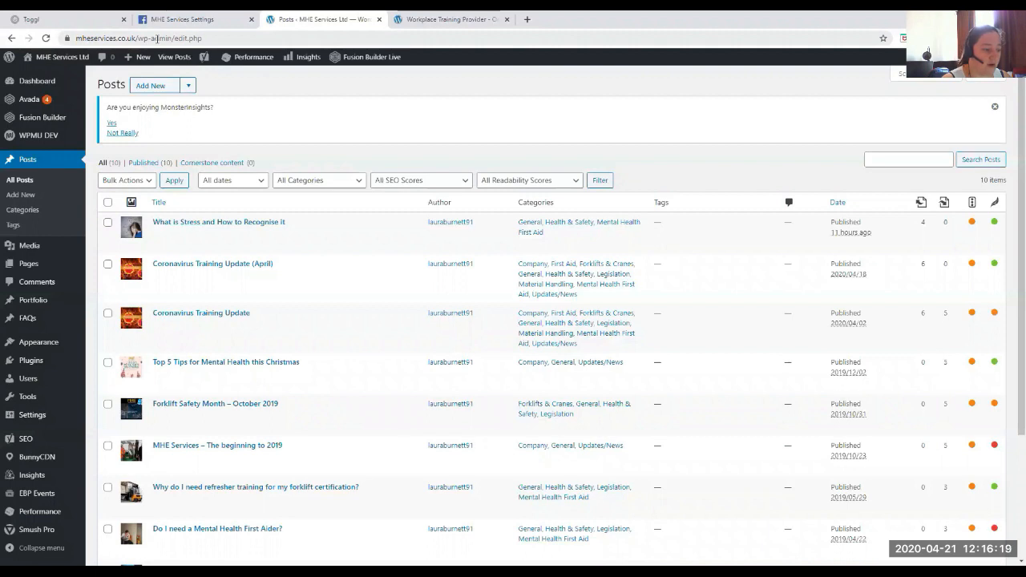
{"action": "mouse_move", "coordinate": [56, 345]}
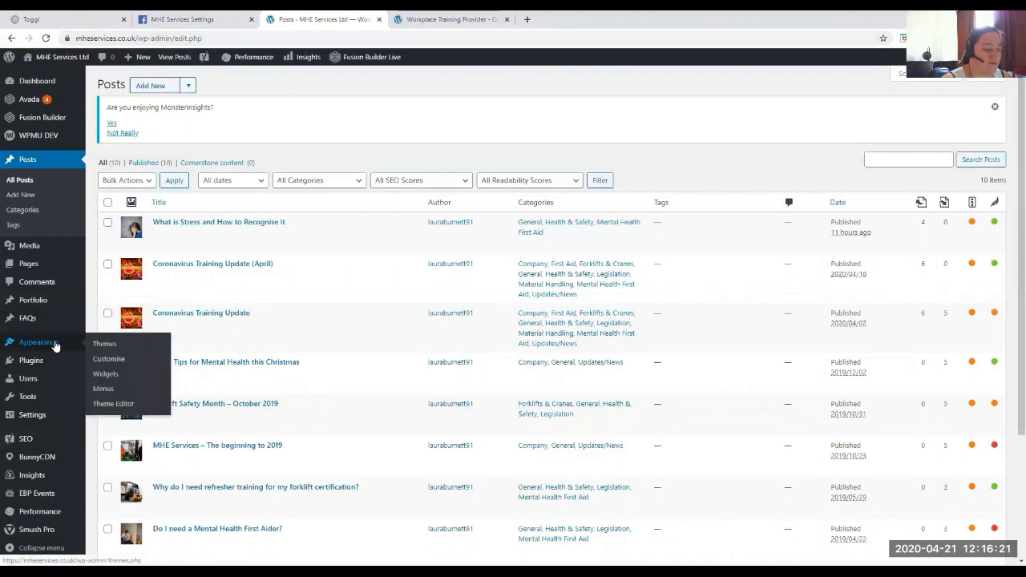
{"action": "left_click", "coordinate": [121, 405]}
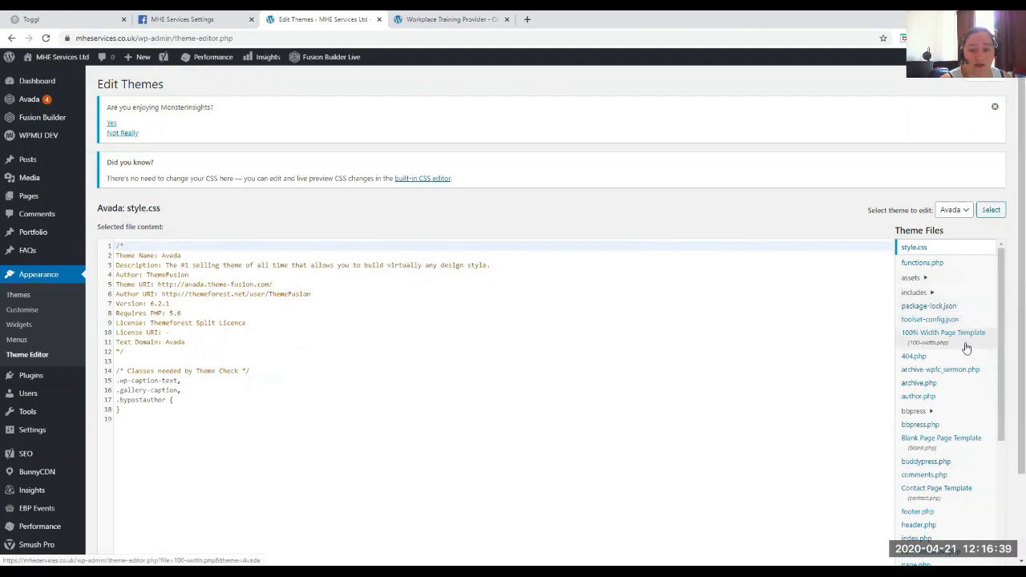
{"action": "left_click_drag", "start_coordinate": [1002, 323], "coordinate": [1011, 469]}
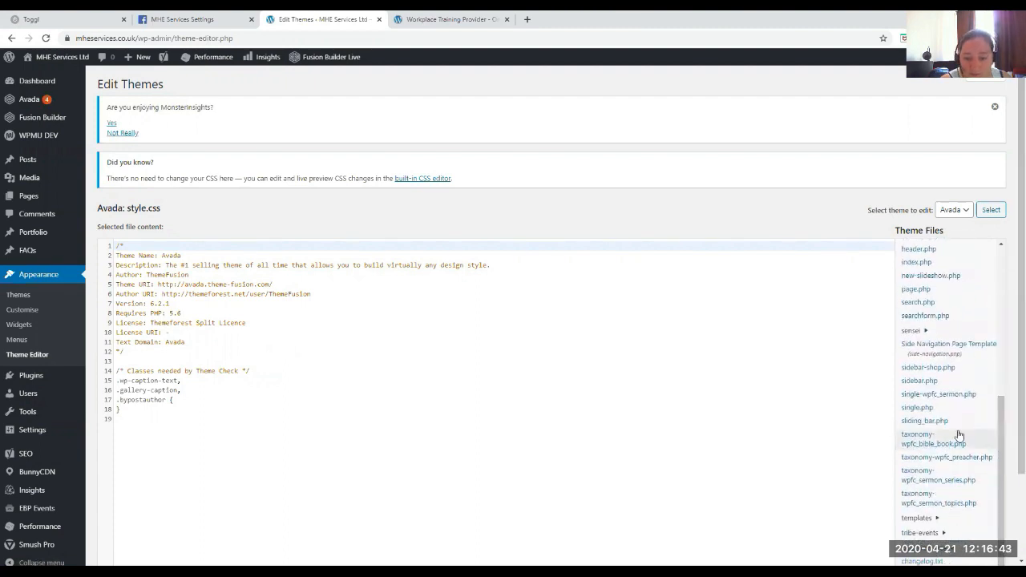
{"action": "scroll", "coordinate": [957, 433], "scroll_direction": "up", "scroll_amount": 3}
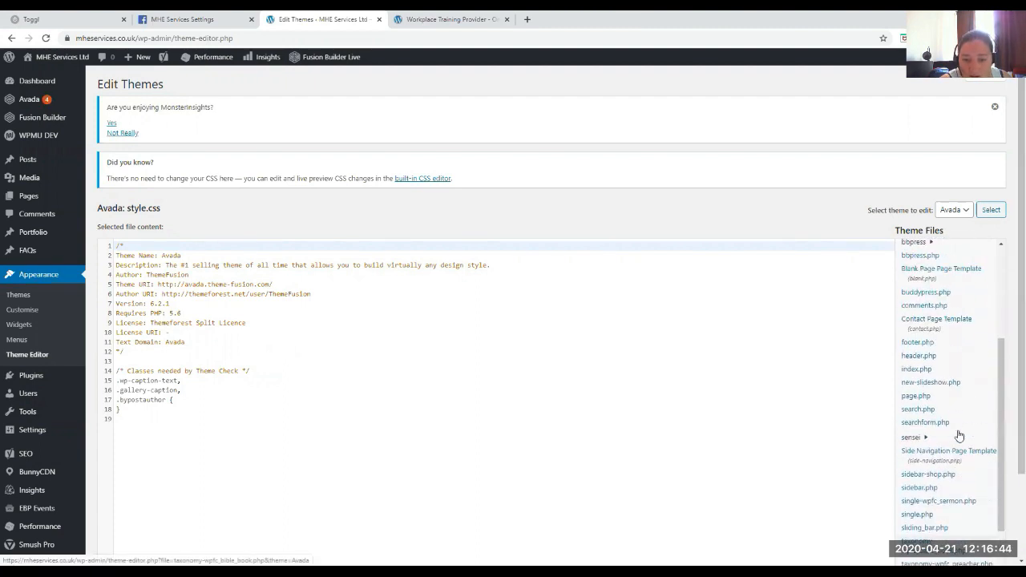
{"action": "left_click", "coordinate": [918, 342]}
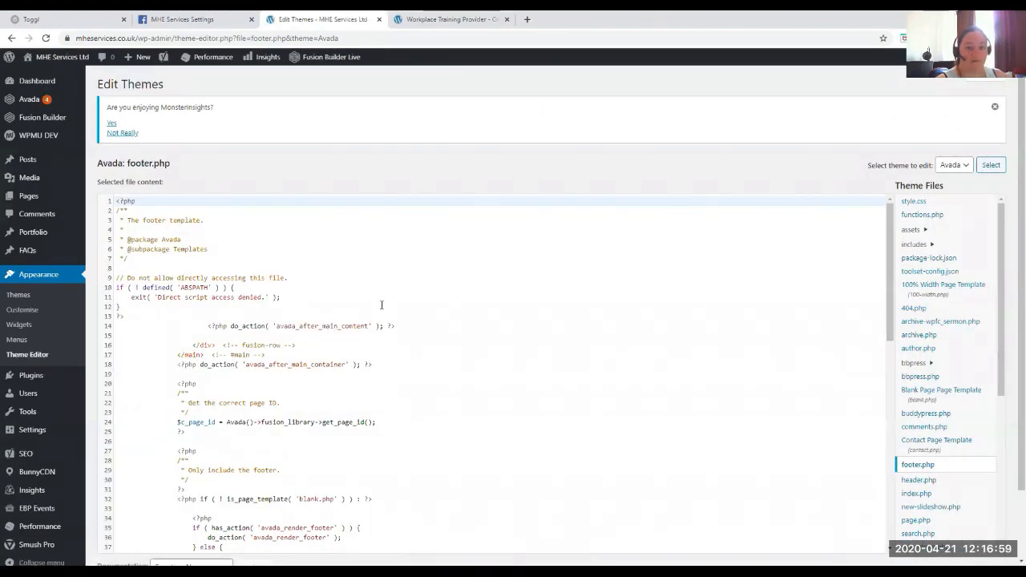
Cut the existing chat code near the end of footer.php, from the (function(d, s, id) line through its closing div tag
{"action": "left_click_drag", "start_coordinate": [890, 235], "coordinate": [890, 436]}
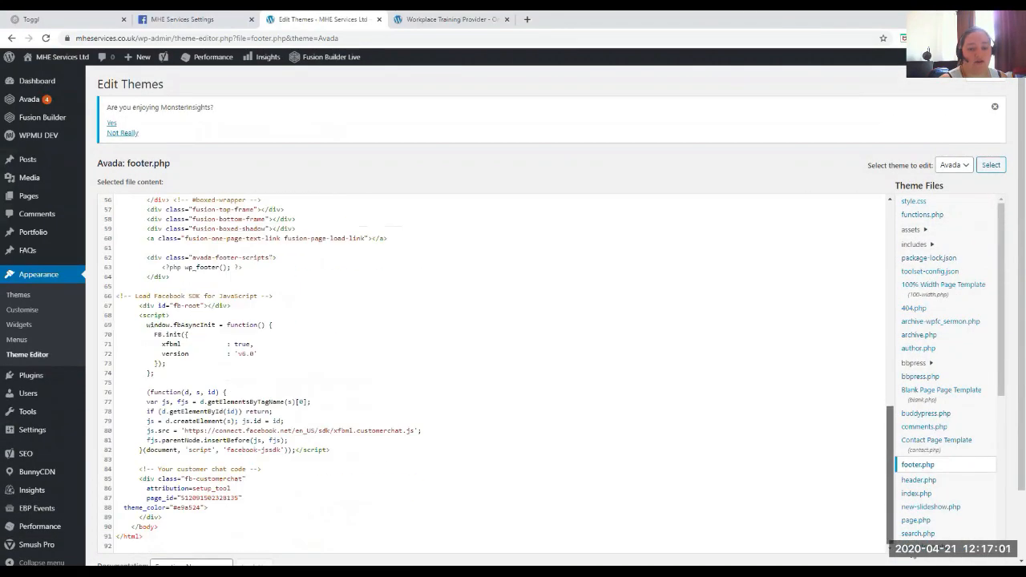
{"action": "left_click_drag", "start_coordinate": [218, 508], "coordinate": [107, 396]}
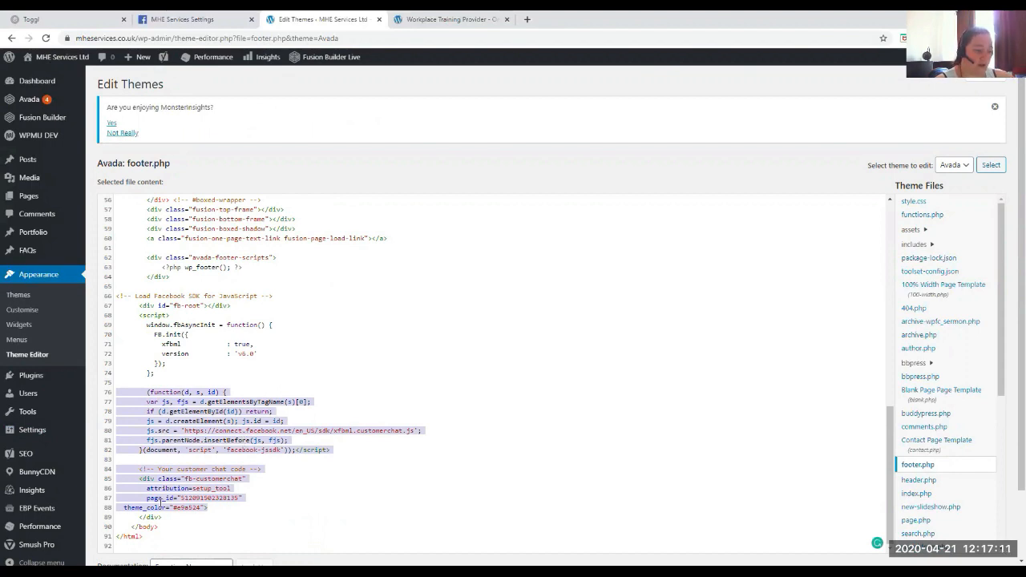
{"action": "left_click", "coordinate": [162, 518]}
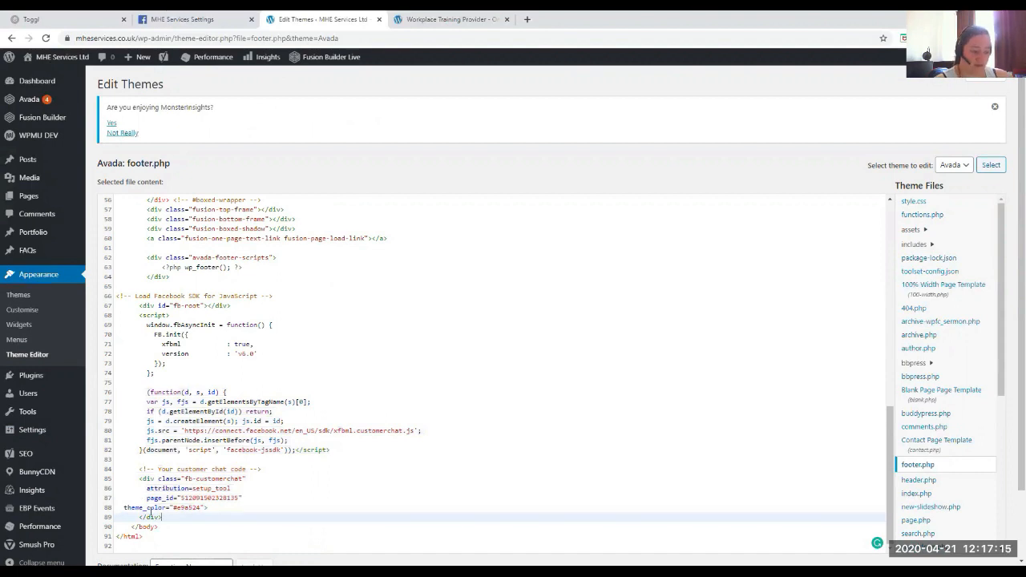
{"action": "left_click_drag", "start_coordinate": [163, 518], "coordinate": [97, 392]}
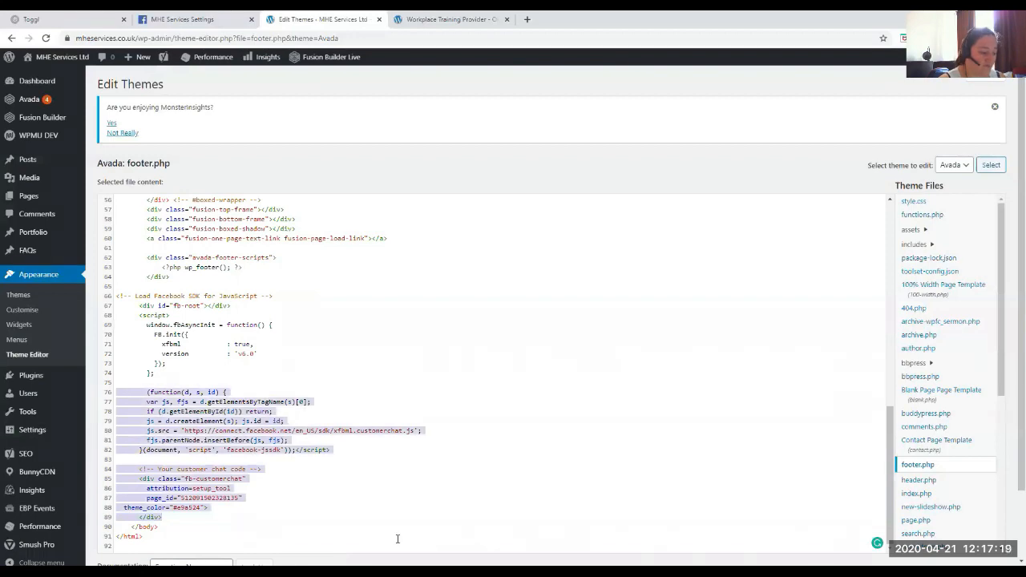
{"action": "key", "text": "ctrl+x"}
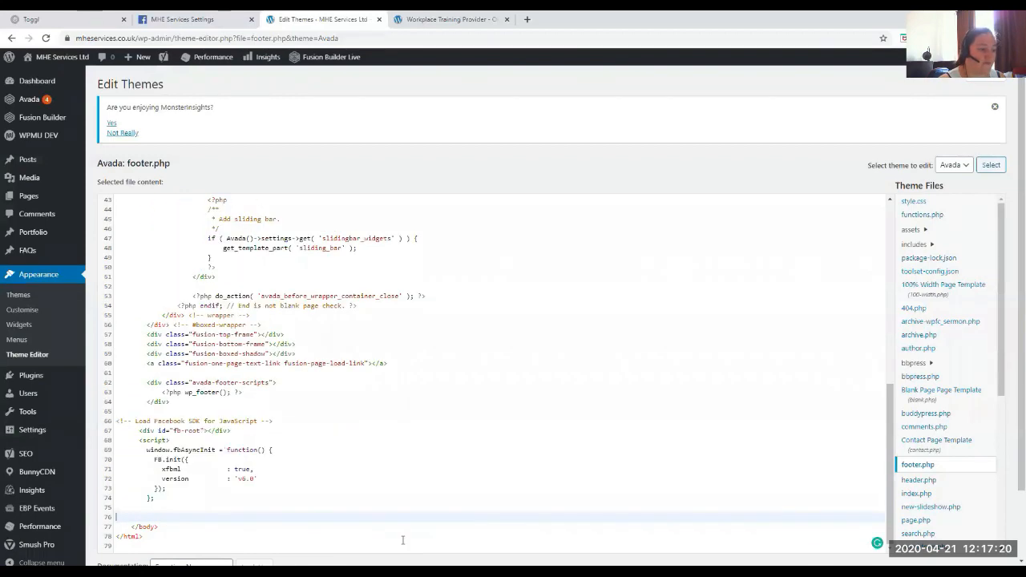
Copy the chat plugin code snippet again from Facebook's messaging plugin setup and return to footer.php in the WordPress Theme Editor
{"action": "left_click", "coordinate": [168, 14]}
{"action": "left_click", "coordinate": [521, 247]}
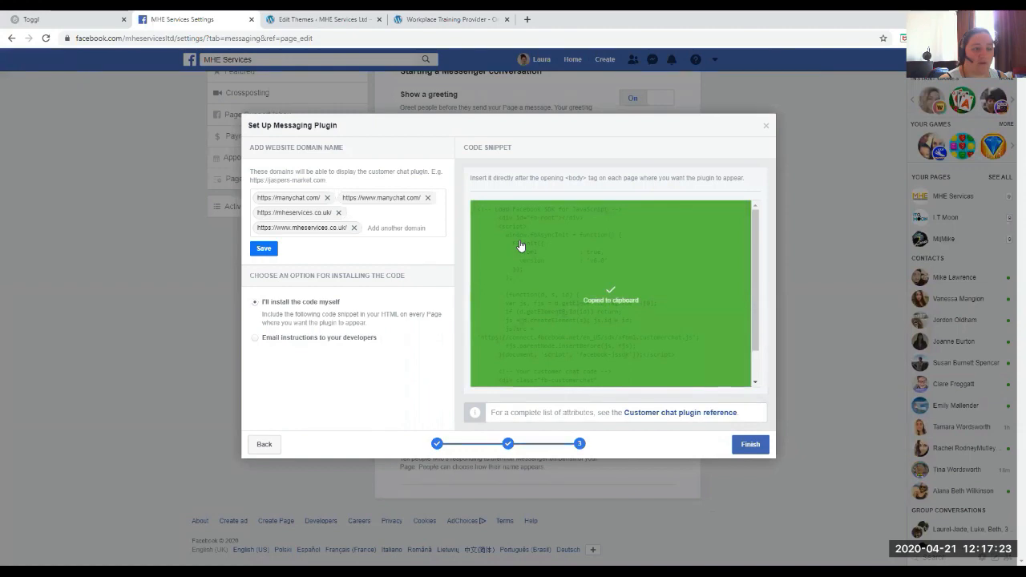
{"action": "left_click", "coordinate": [310, 20]}
{"action": "scroll", "coordinate": [147, 429], "scroll_direction": "down", "scroll_amount": 1}
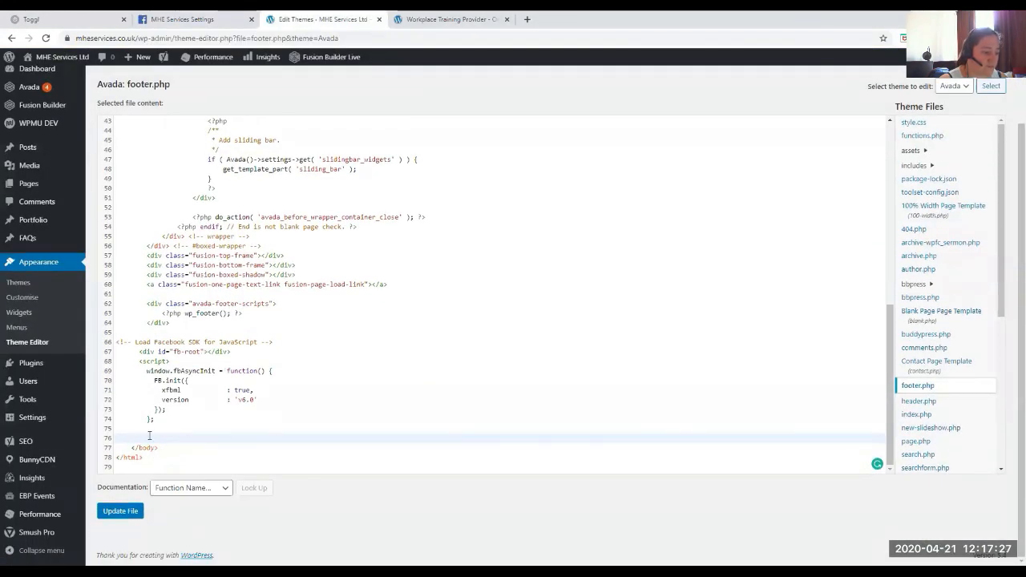
Replace the blank lines above the closing body tag with the copied chat plugin snippet and update footer.php
{"action": "key", "text": "BackSpace"}
{"action": "key", "text": "BackSpace"}
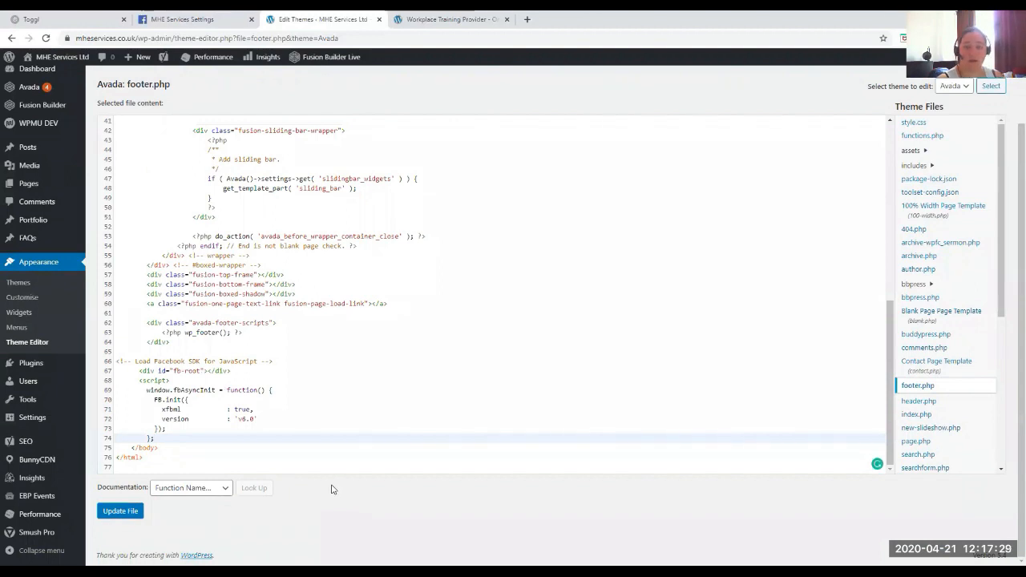
{"action": "key", "text": "Return"}
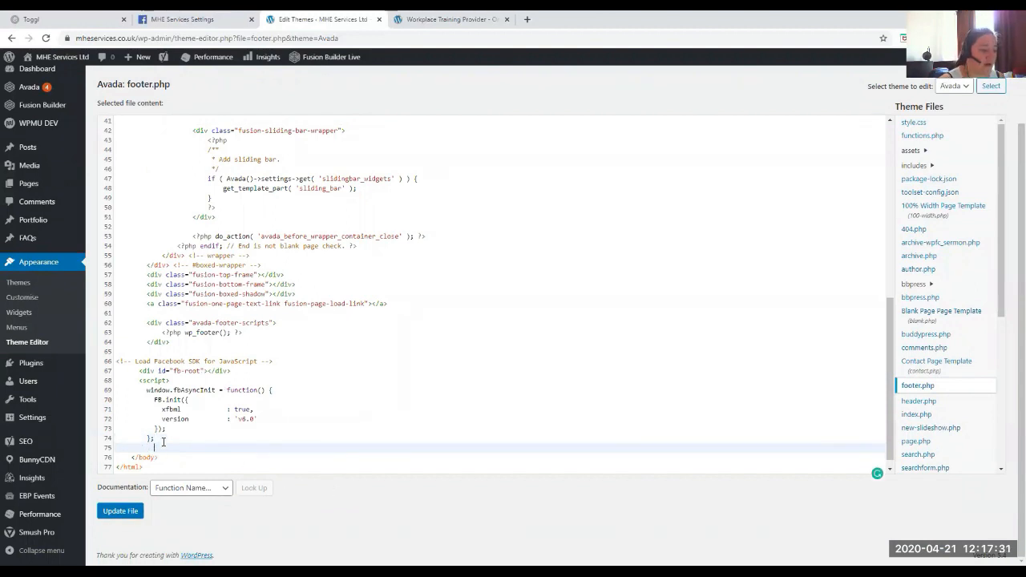
{"action": "key", "text": "ctrl+v"}
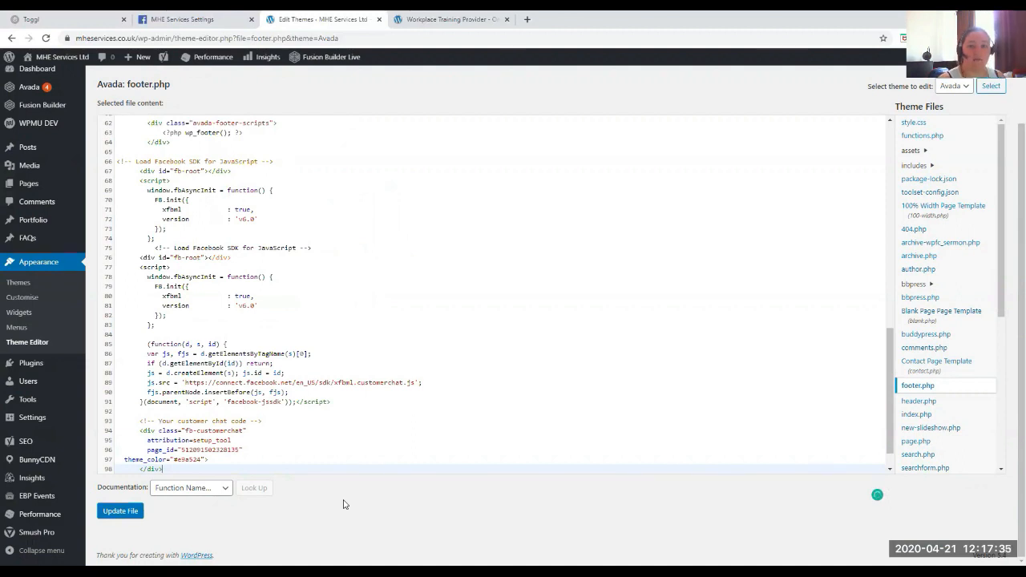
{"action": "left_click", "coordinate": [104, 515]}
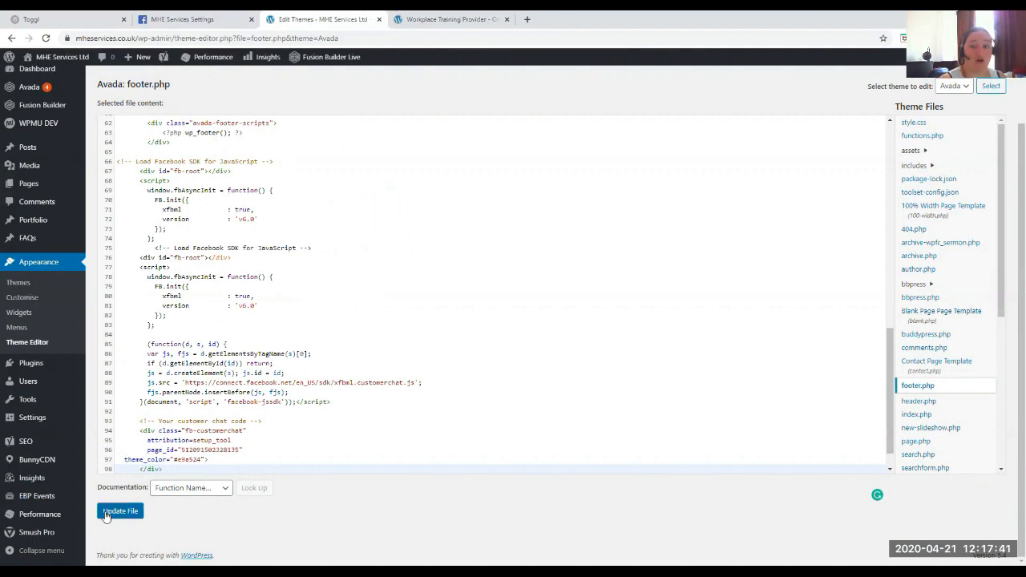
Switch to the MHE Services homepage, close the open Messenger chat window and check the chat icon while moving through the page
{"action": "left_click", "coordinate": [397, 23]}
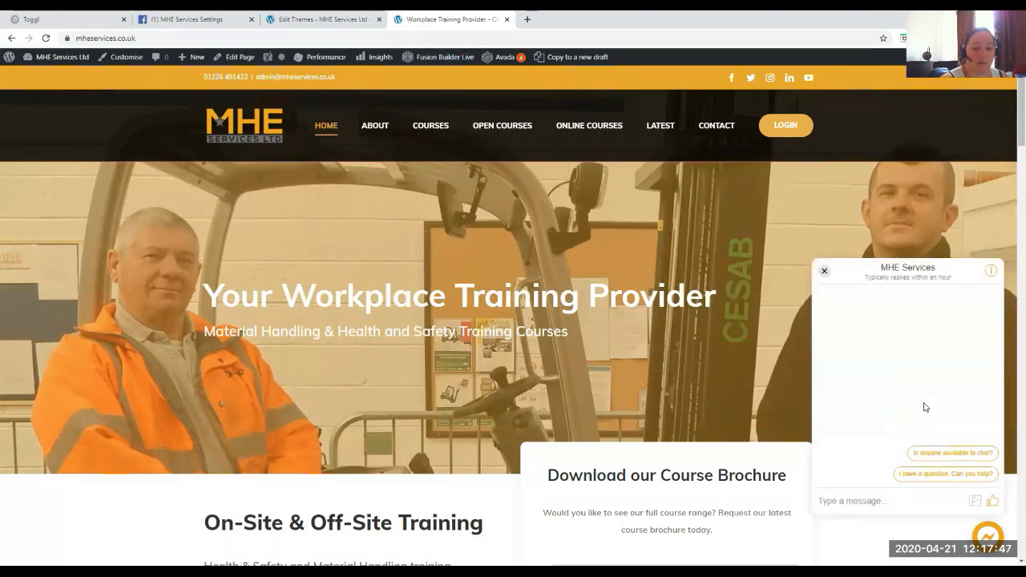
{"action": "left_click", "coordinate": [824, 271]}
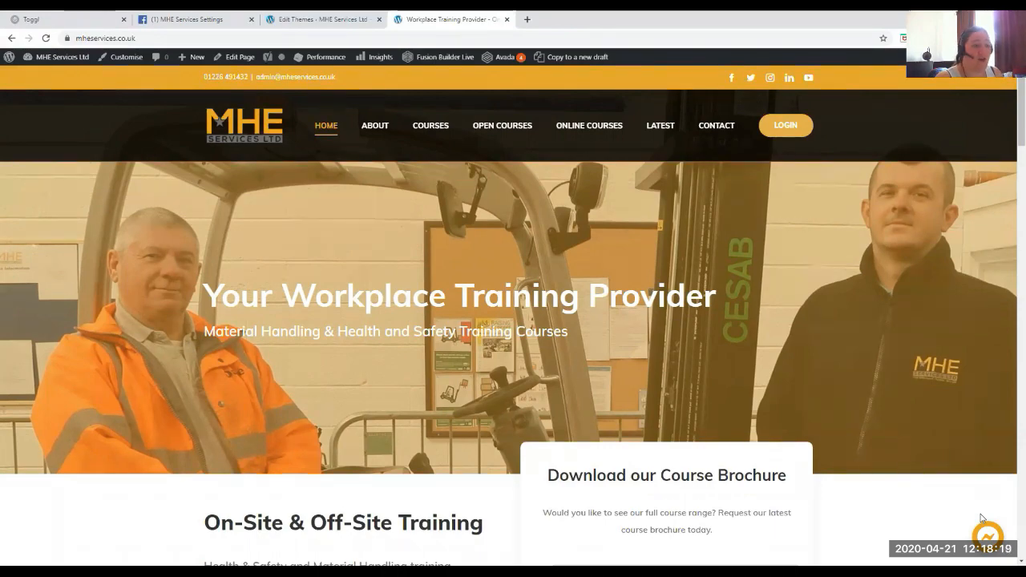
{"action": "scroll", "coordinate": [980, 505], "scroll_direction": "down", "scroll_amount": 2}
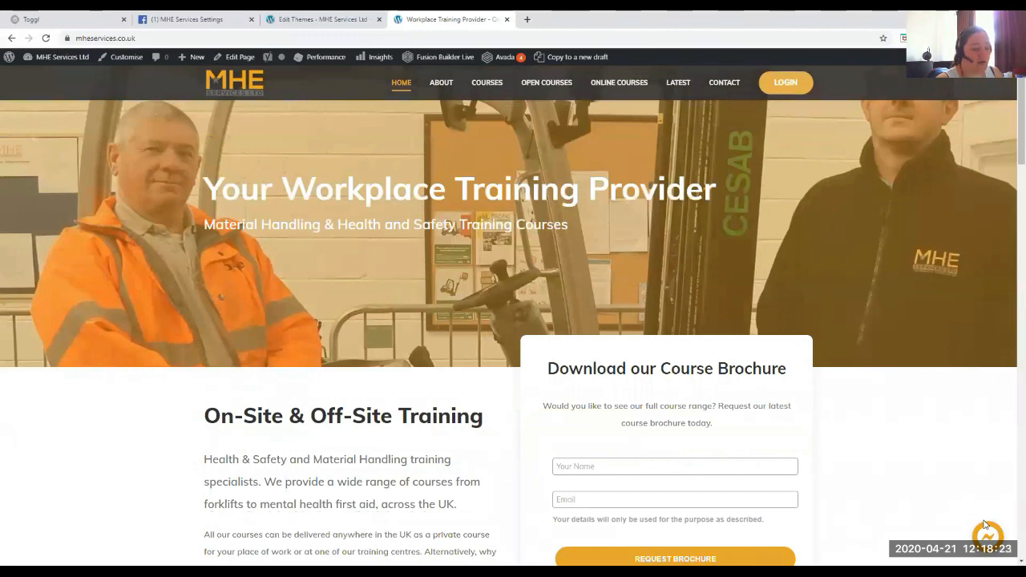
{"action": "scroll", "coordinate": [985, 526], "scroll_direction": "up", "scroll_amount": 2}
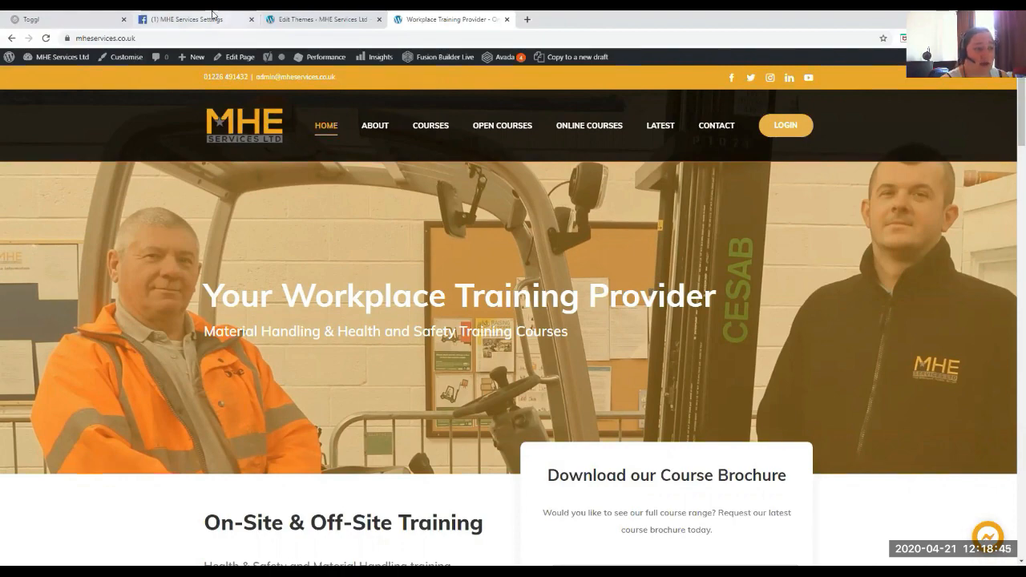
Revisit the messaging plugin setup in the Facebook page settings and the edited footer.php in the Theme Editor
{"action": "left_click", "coordinate": [212, 15]}
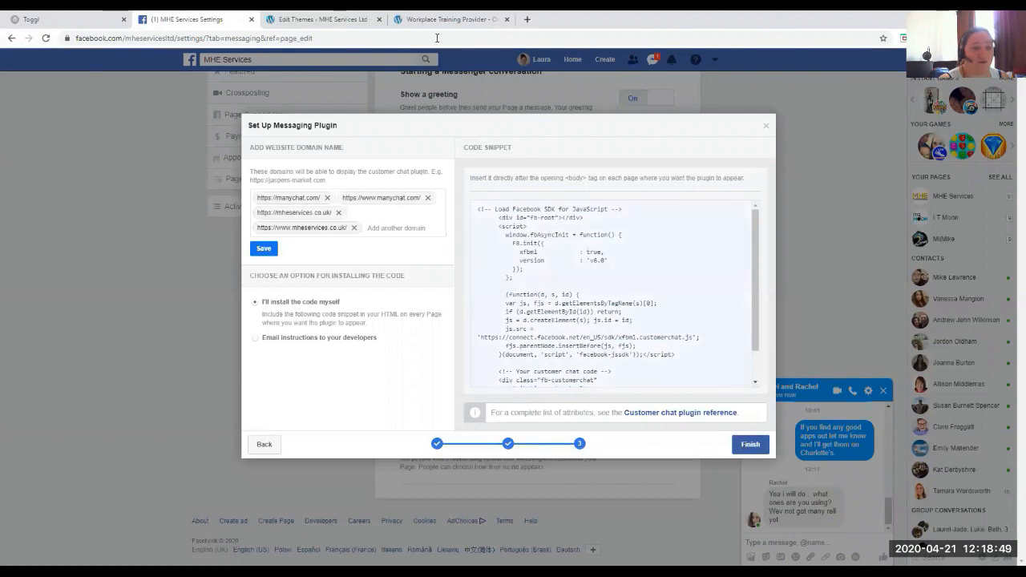
{"action": "left_click", "coordinate": [353, 20]}
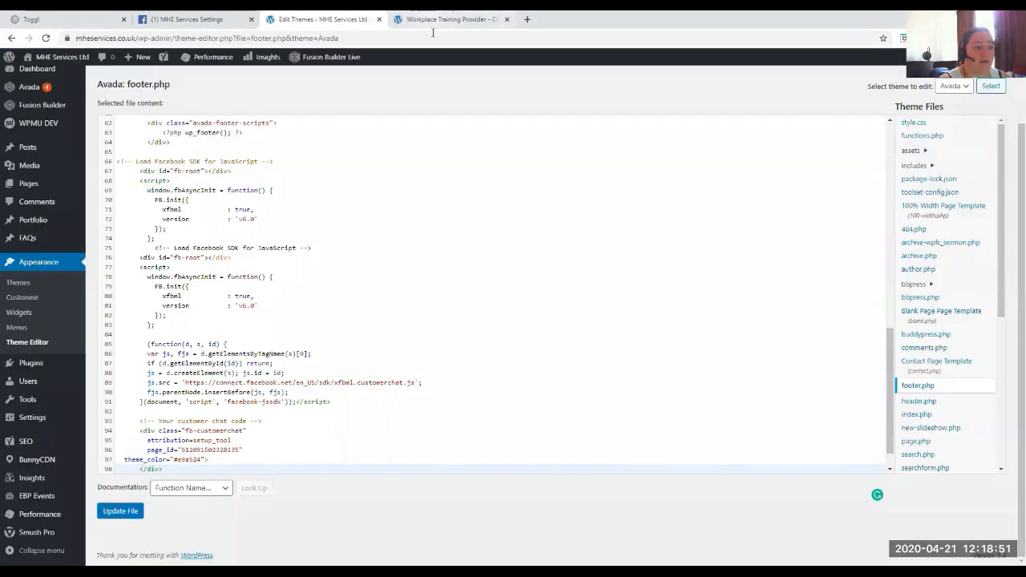